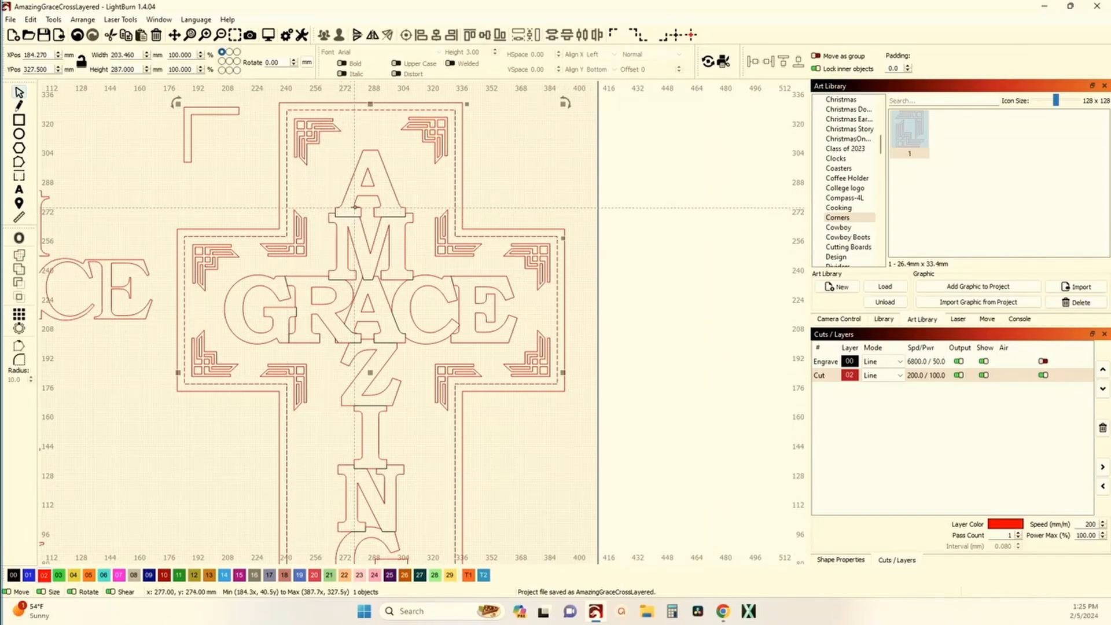
Inspect the layered cross design, including its lettering and the corner ornament in the upper arm
{"action": "scroll", "coordinate": [355, 205], "scroll_direction": "up", "scroll_amount": 5}
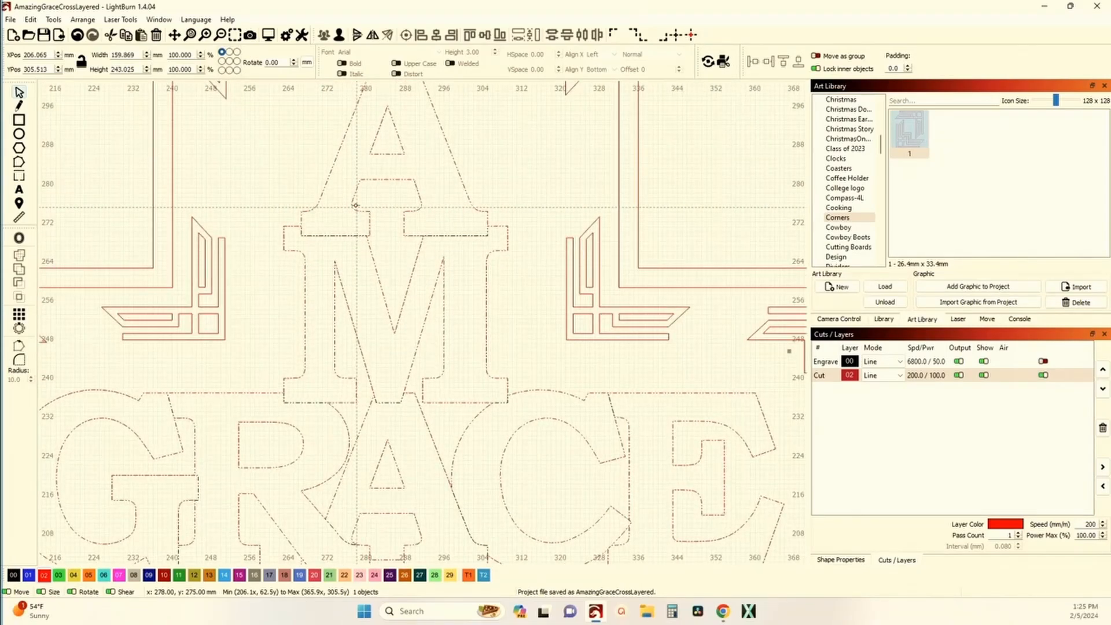
{"action": "scroll", "coordinate": [355, 205], "scroll_direction": "down", "scroll_amount": 6}
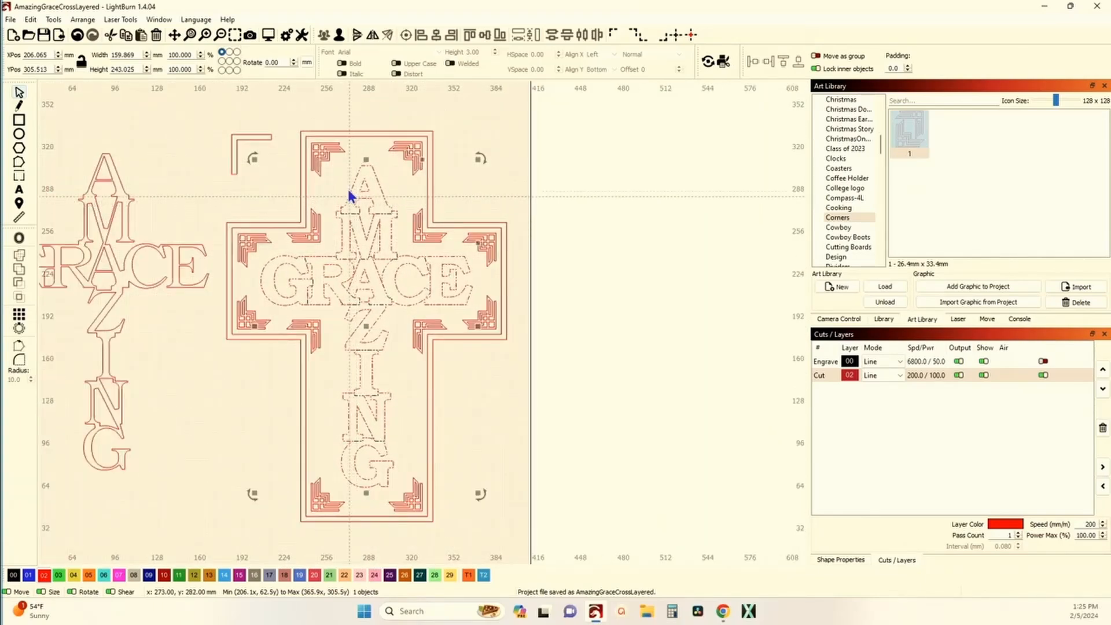
{"action": "scroll", "coordinate": [296, 160], "scroll_direction": "up", "scroll_amount": 5}
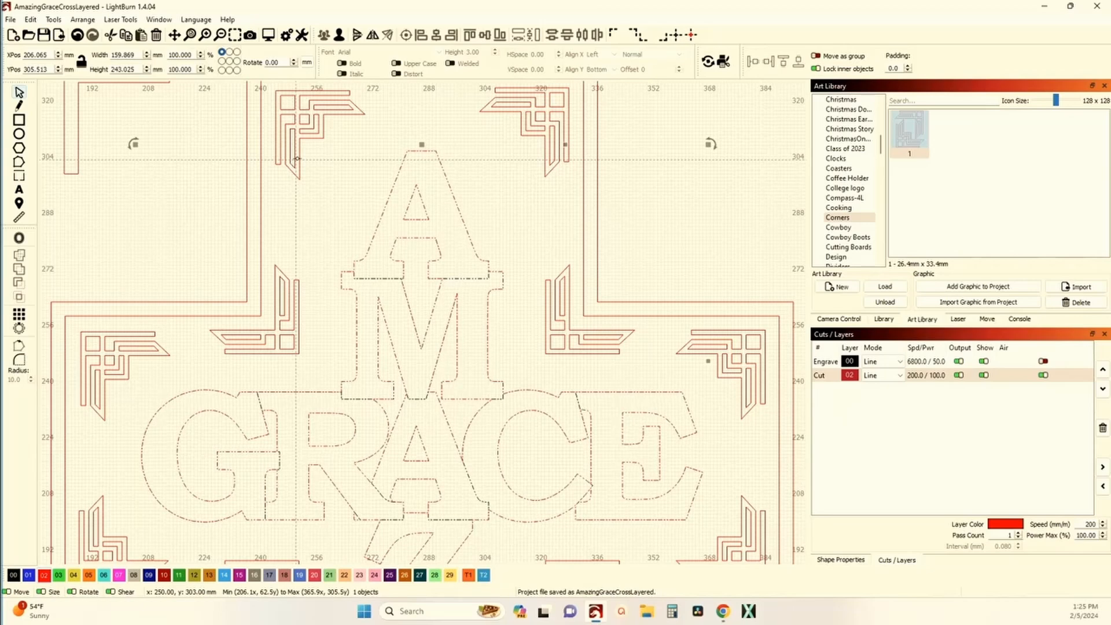
{"action": "left_click", "coordinate": [297, 158]}
{"action": "left_click", "coordinate": [299, 157]}
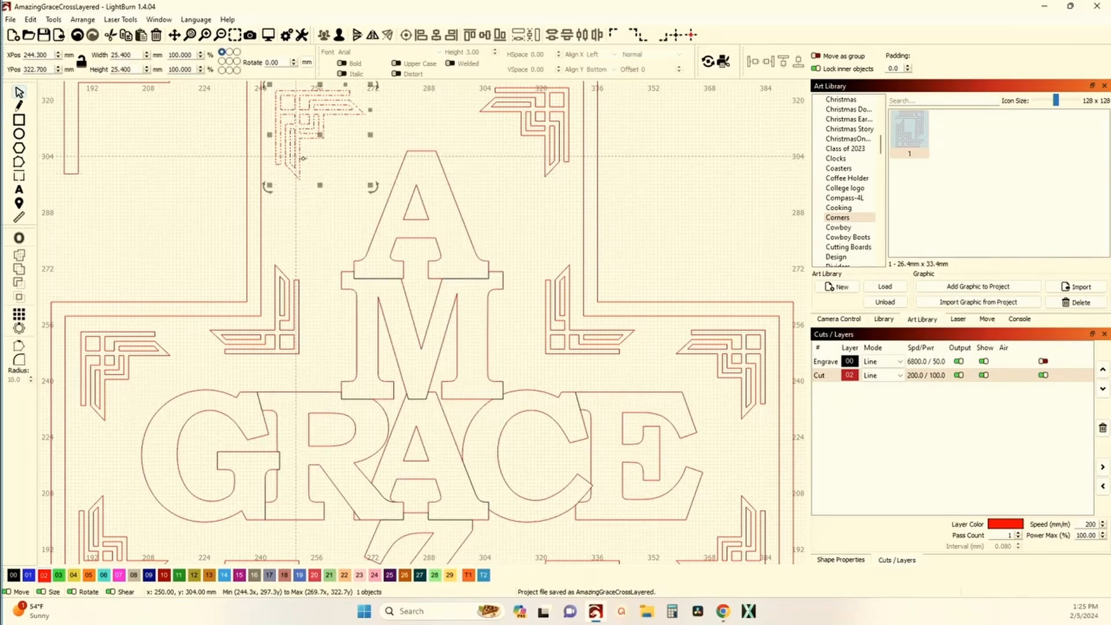
{"action": "scroll", "coordinate": [421, 251], "scroll_direction": "down", "scroll_amount": 2}
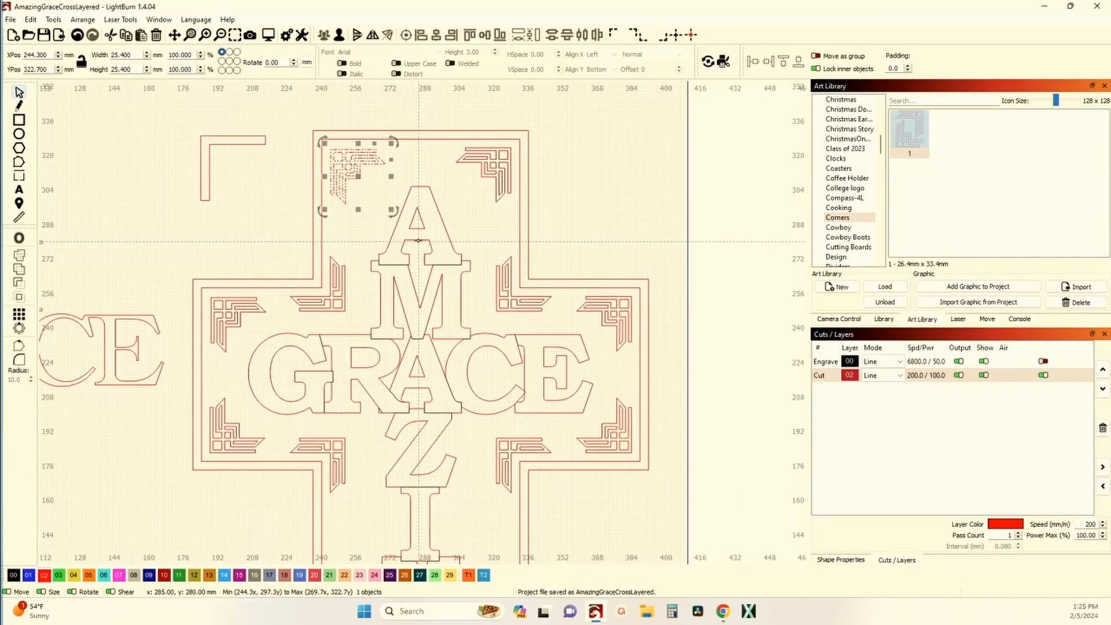
{"action": "scroll", "coordinate": [393, 243], "scroll_direction": "down", "scroll_amount": 3}
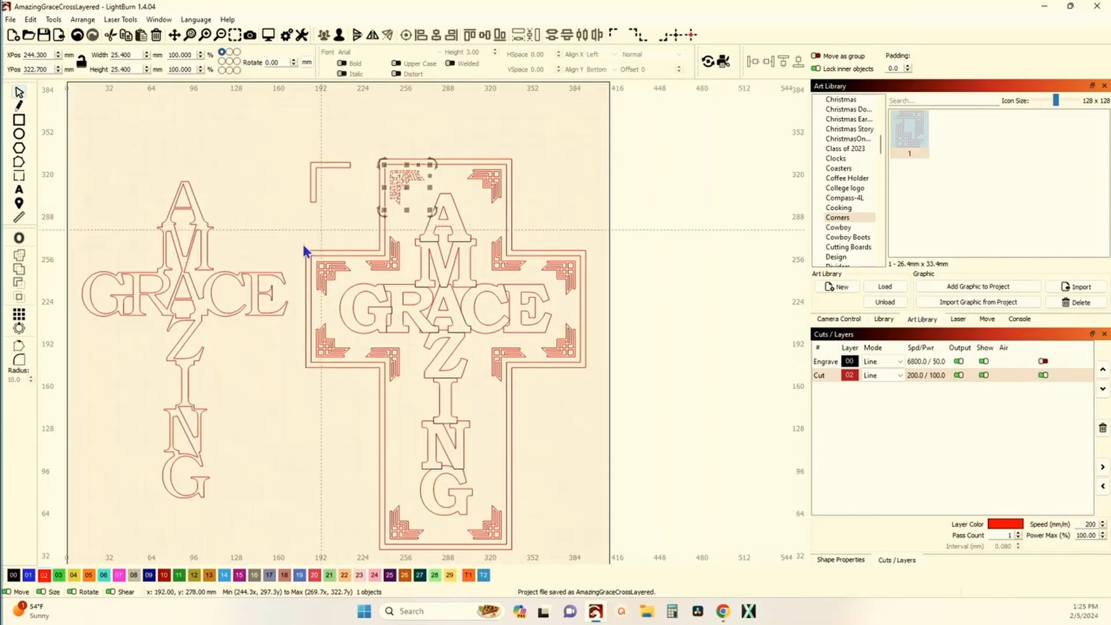
Lay the separate AMAZING GRACE lettering over the lettering on the cross, and return it to the empty area beside the cross
{"action": "left_click", "coordinate": [251, 302]}
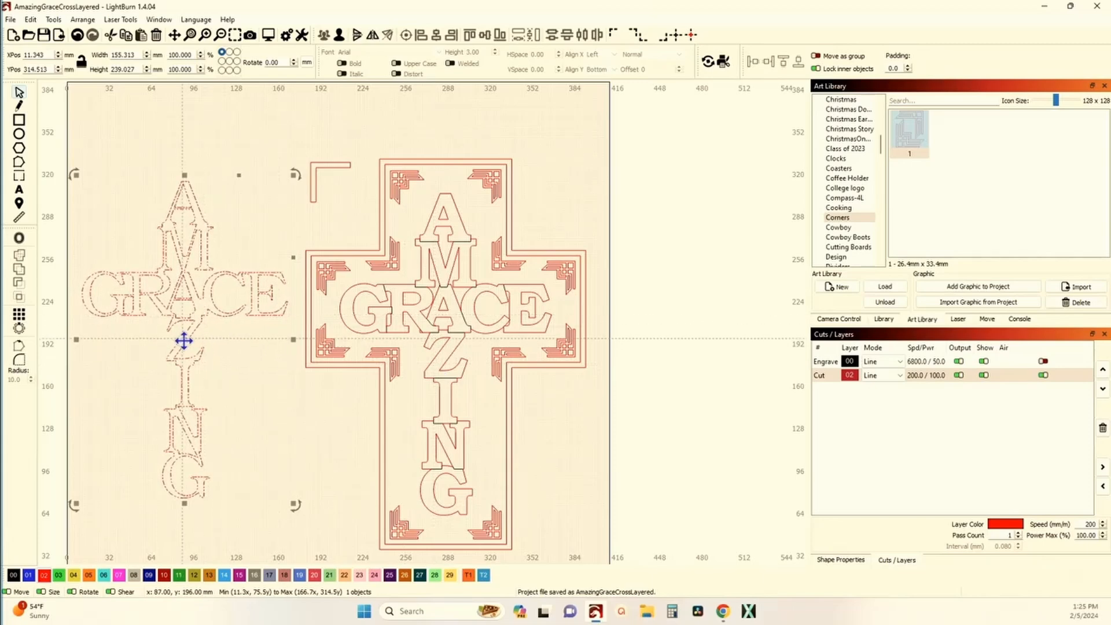
{"action": "left_click_drag", "start_coordinate": [186, 342], "coordinate": [444, 354]}
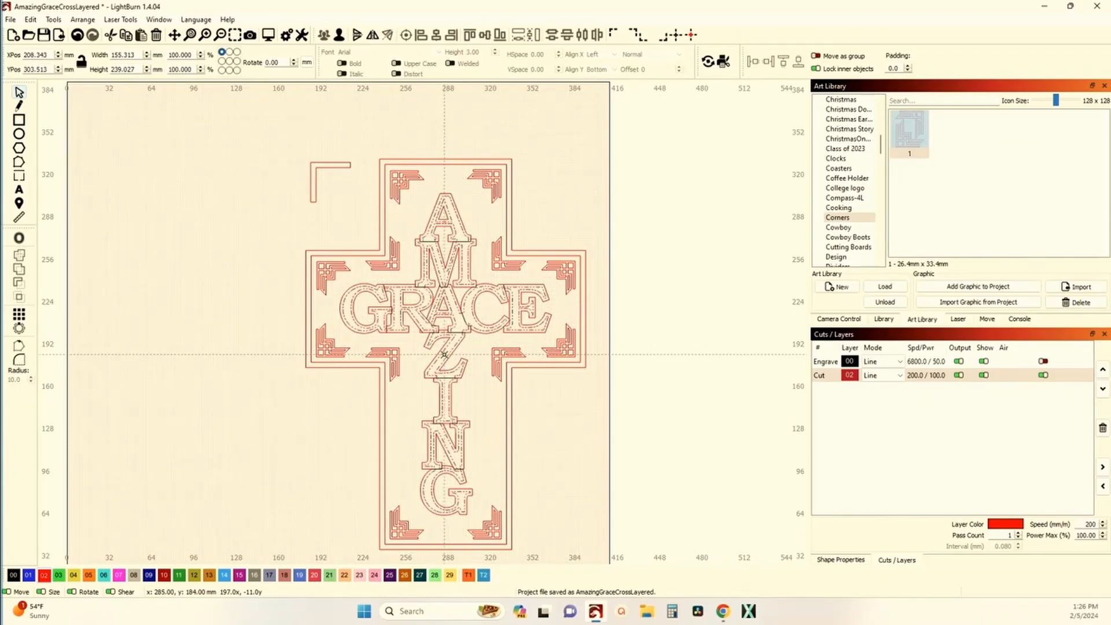
{"action": "left_click_drag", "start_coordinate": [443, 354], "coordinate": [188, 337]}
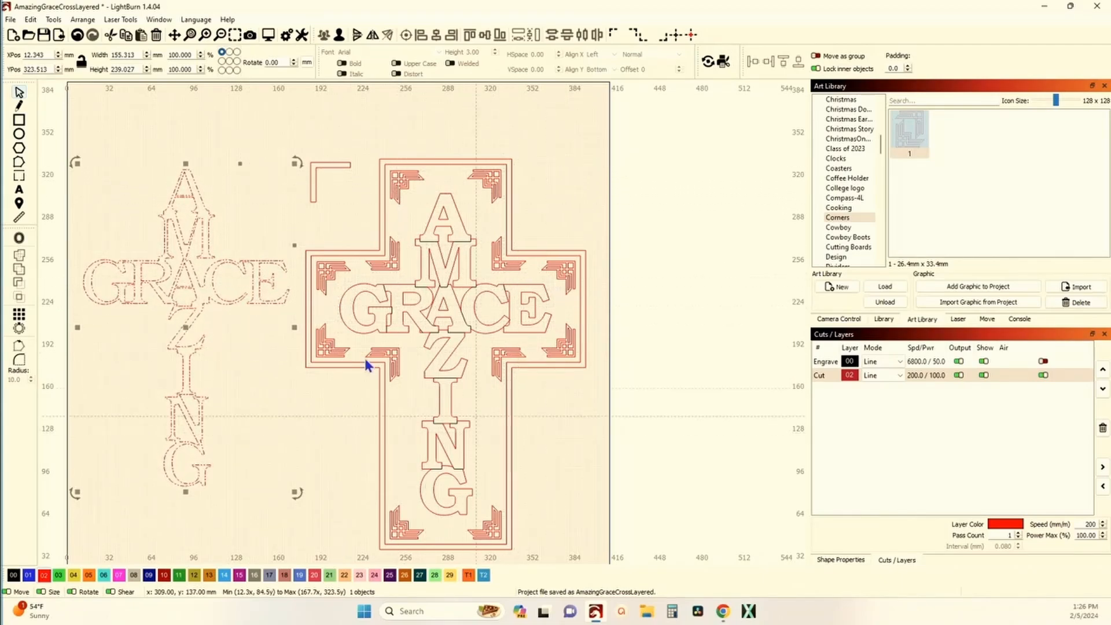
Examine the lettering, nested outlines and corner ornaments on the cross up close and as a whole
{"action": "scroll", "coordinate": [368, 254], "scroll_direction": "up", "scroll_amount": 3}
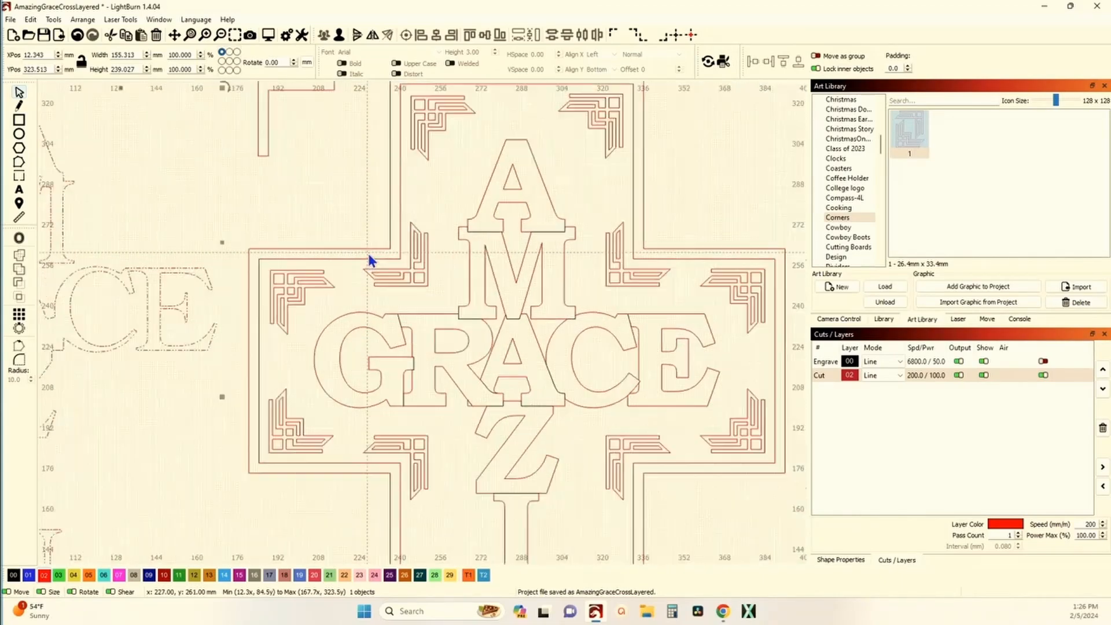
{"action": "scroll", "coordinate": [370, 261], "scroll_direction": "up", "scroll_amount": 2}
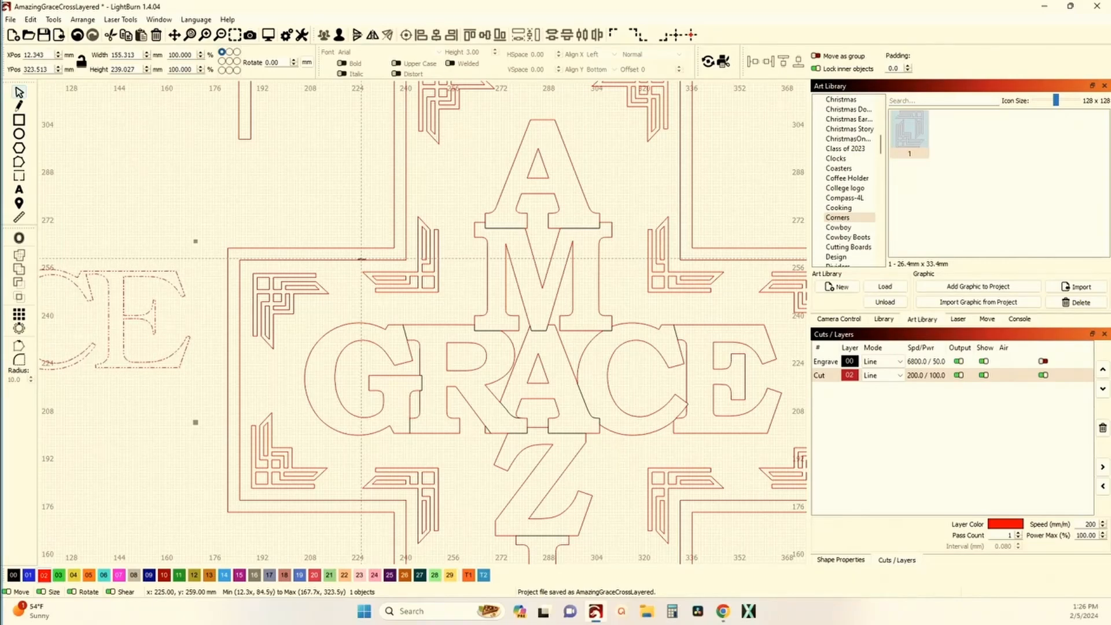
{"action": "scroll", "coordinate": [360, 258], "scroll_direction": "down", "scroll_amount": 1}
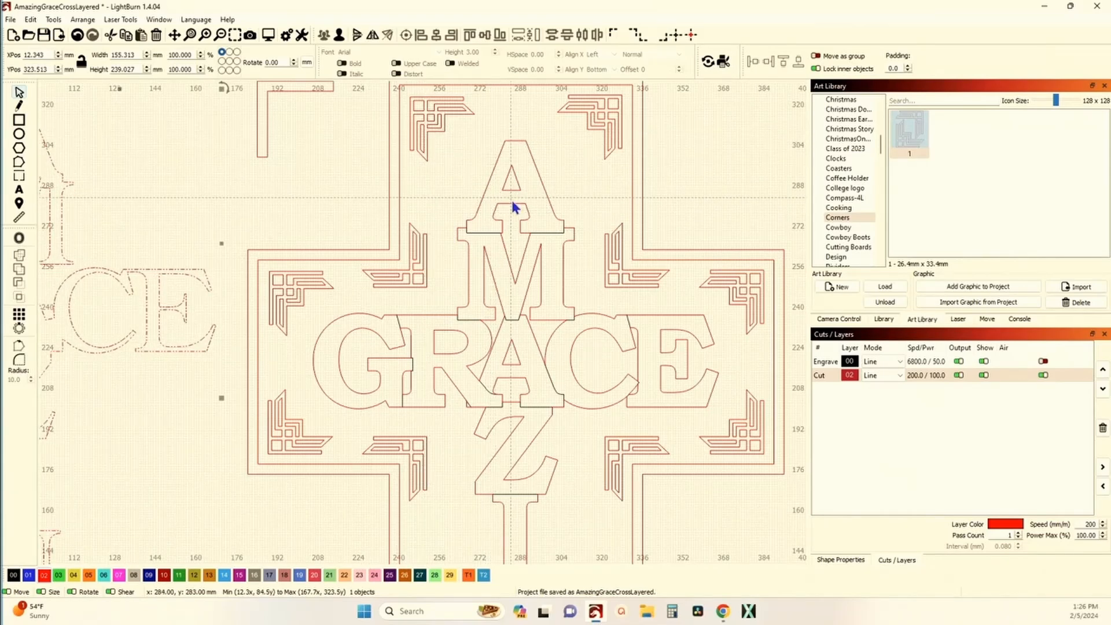
{"action": "scroll", "coordinate": [514, 207], "scroll_direction": "down", "scroll_amount": 1}
{"action": "left_click_drag", "start_coordinate": [511, 219], "coordinate": [454, 207]}
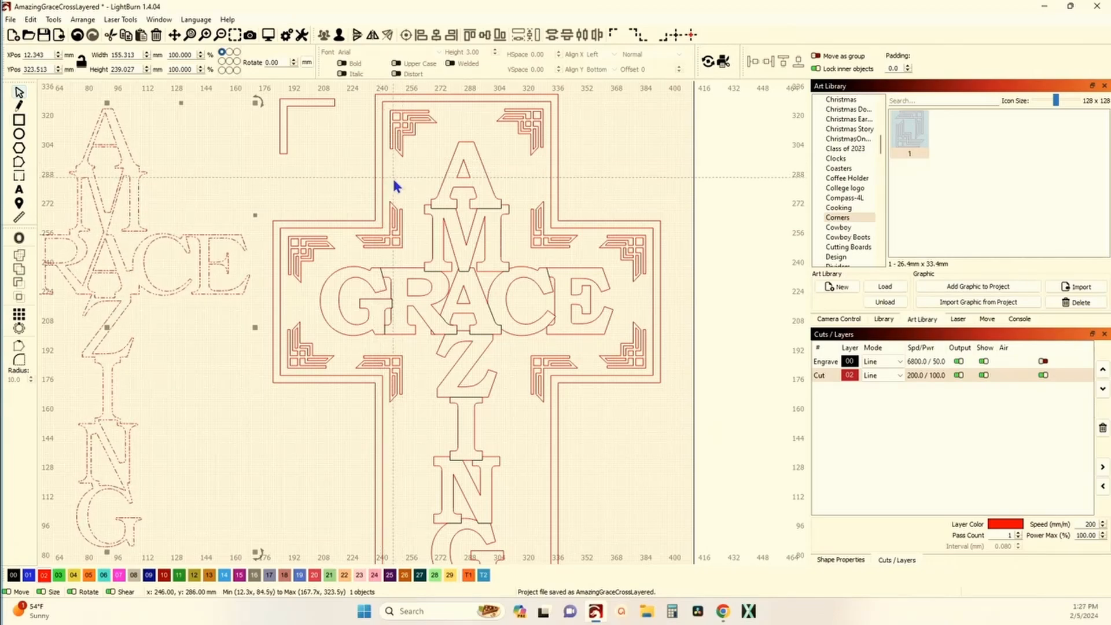
{"action": "scroll", "coordinate": [434, 176], "scroll_direction": "up", "scroll_amount": 3}
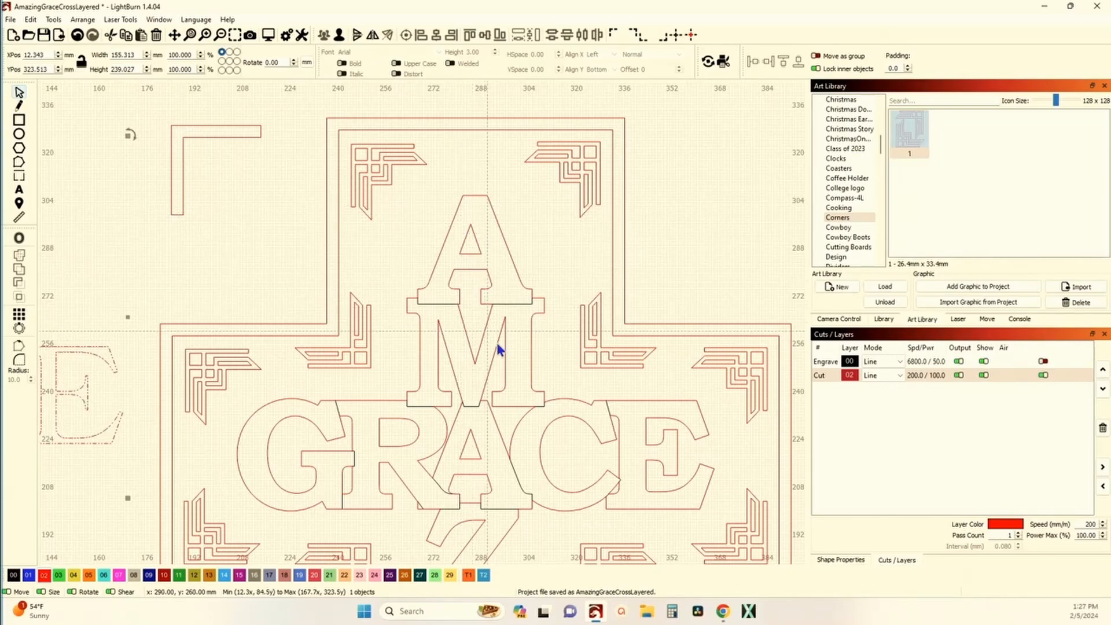
{"action": "left_click_drag", "start_coordinate": [492, 339], "coordinate": [475, 246]}
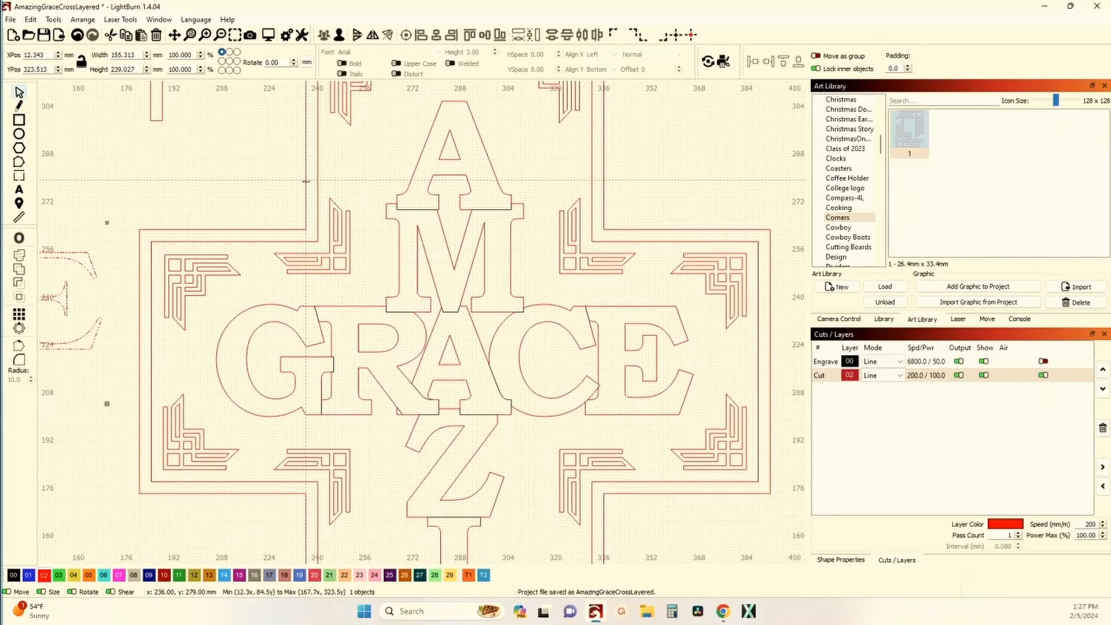
{"action": "scroll", "coordinate": [306, 182], "scroll_direction": "down", "scroll_amount": 2}
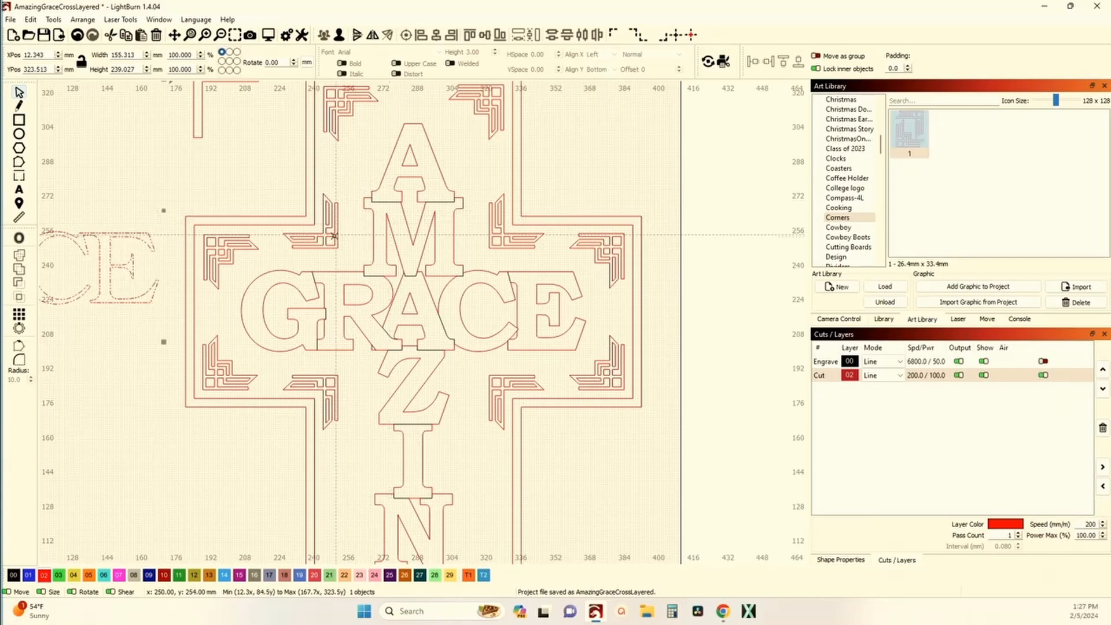
{"action": "scroll", "coordinate": [310, 216], "scroll_direction": "down", "scroll_amount": 2}
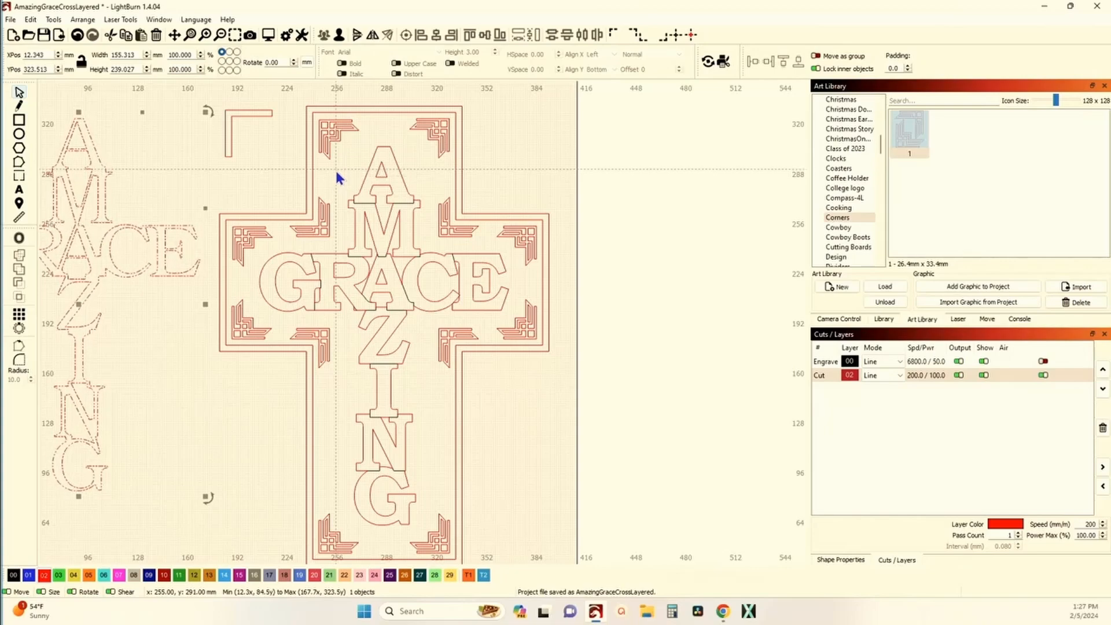
{"action": "scroll", "coordinate": [337, 173], "scroll_direction": "down", "scroll_amount": 3}
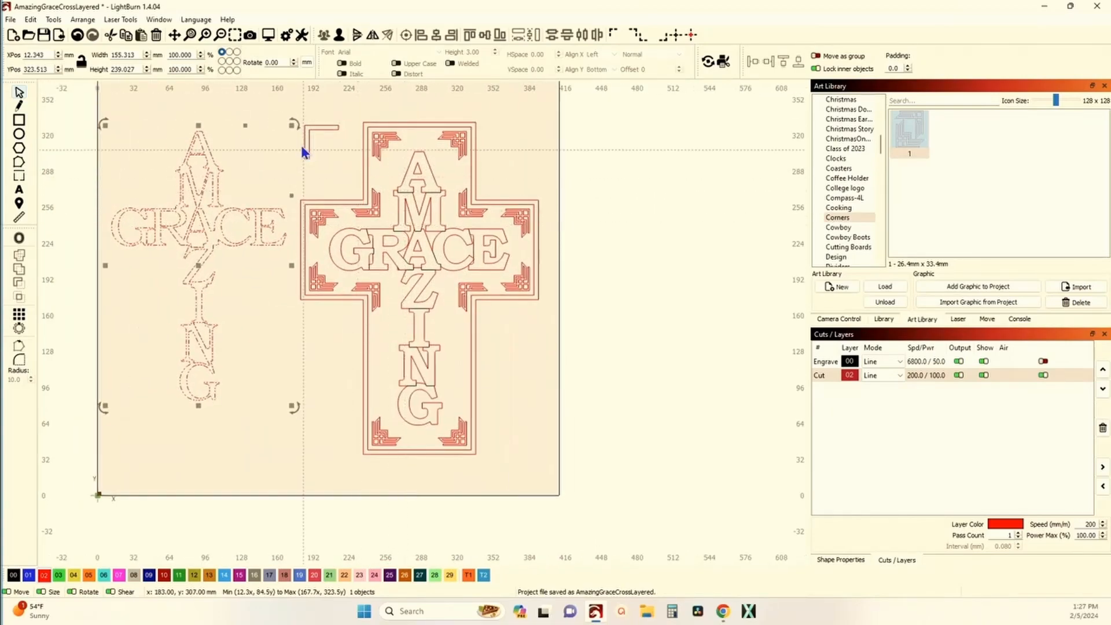
Fit the L-shaped spacer between the upper arm's left corner and its ornament, and move it back outside the cross
{"action": "scroll", "coordinate": [305, 153], "scroll_direction": "up", "scroll_amount": 4}
{"action": "left_click", "coordinate": [345, 184]}
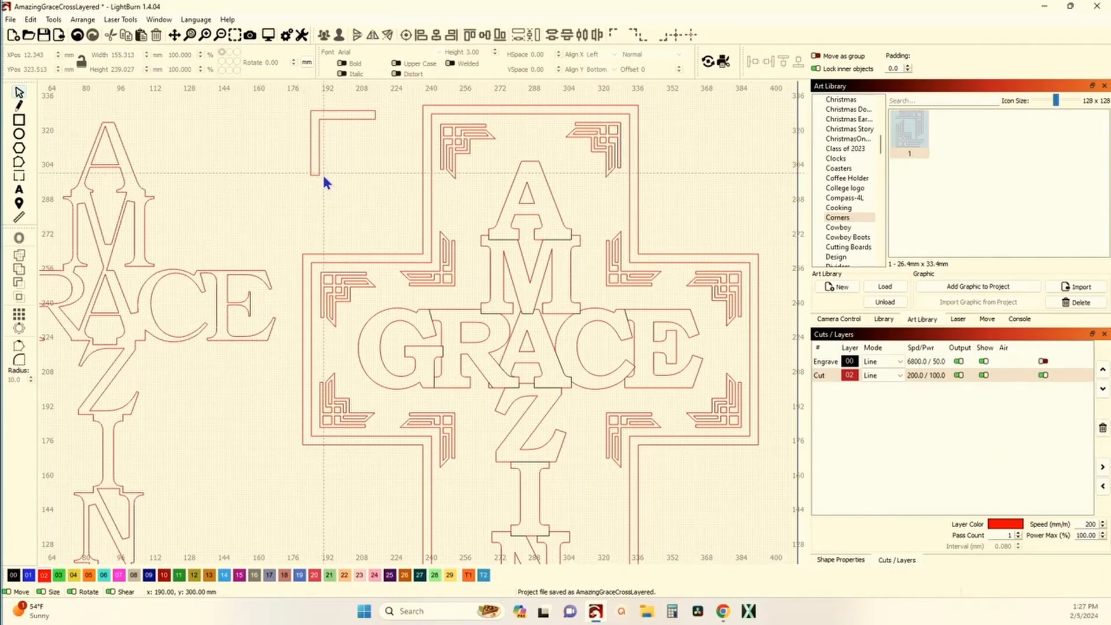
{"action": "left_click", "coordinate": [316, 168]}
{"action": "left_click_drag", "start_coordinate": [356, 175], "coordinate": [407, 247]}
{"action": "scroll", "coordinate": [408, 248], "scroll_direction": "up", "scroll_amount": 5}
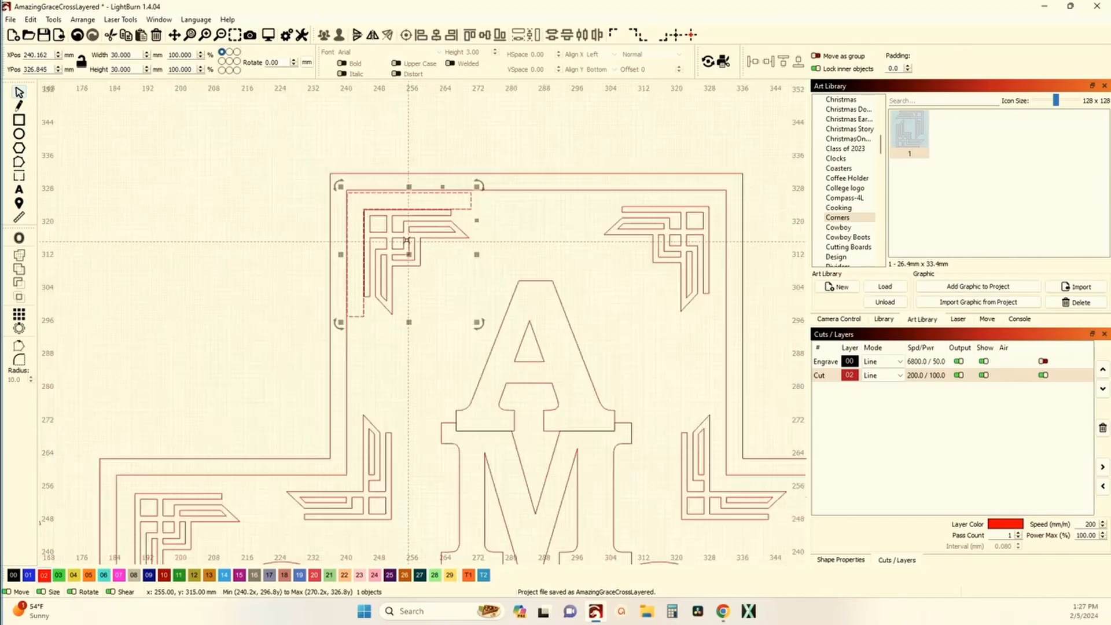
{"action": "scroll", "coordinate": [370, 231], "scroll_direction": "down", "scroll_amount": 5}
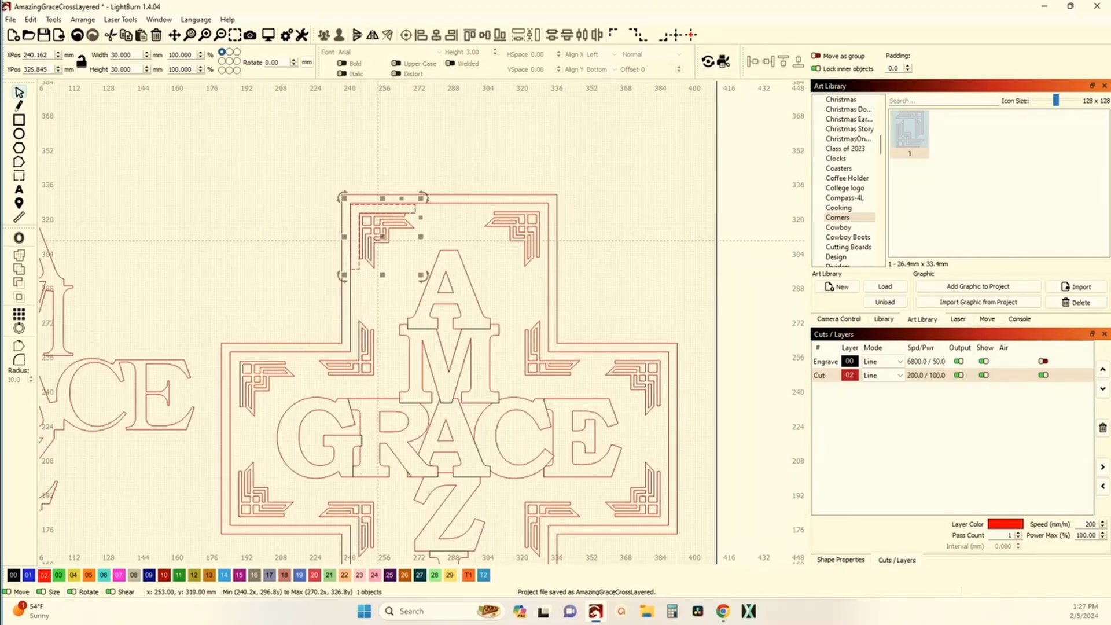
{"action": "left_click_drag", "start_coordinate": [383, 236], "coordinate": [268, 191]}
{"action": "scroll", "coordinate": [264, 208], "scroll_direction": "down", "scroll_amount": 3}
{"action": "scroll", "coordinate": [370, 223], "scroll_direction": "up", "scroll_amount": 6}
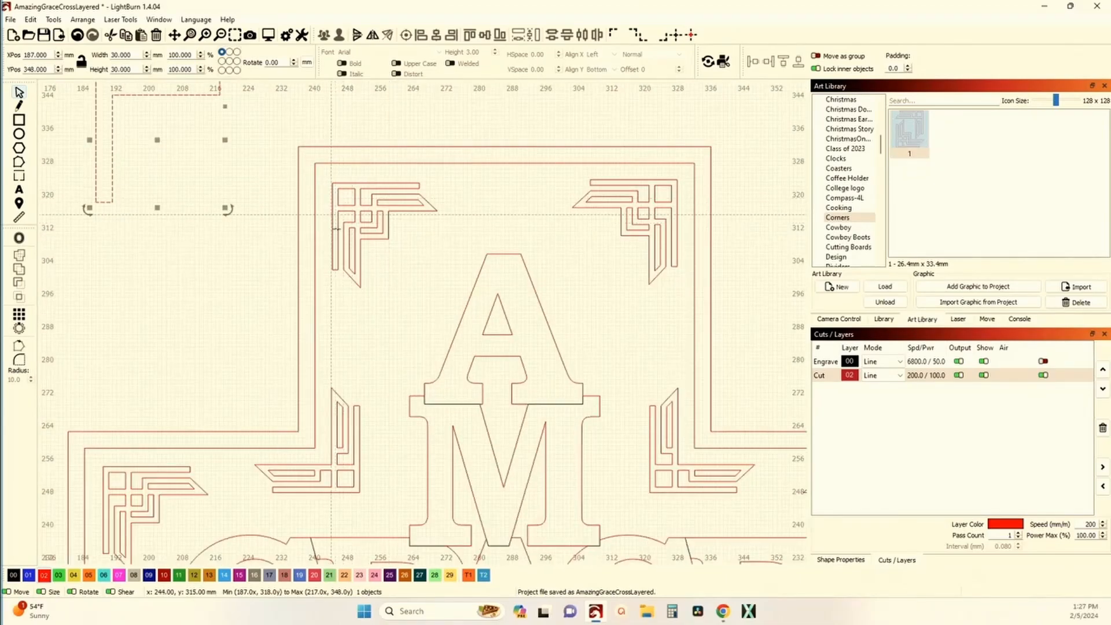
{"action": "scroll", "coordinate": [342, 277], "scroll_direction": "down", "scroll_amount": 5}
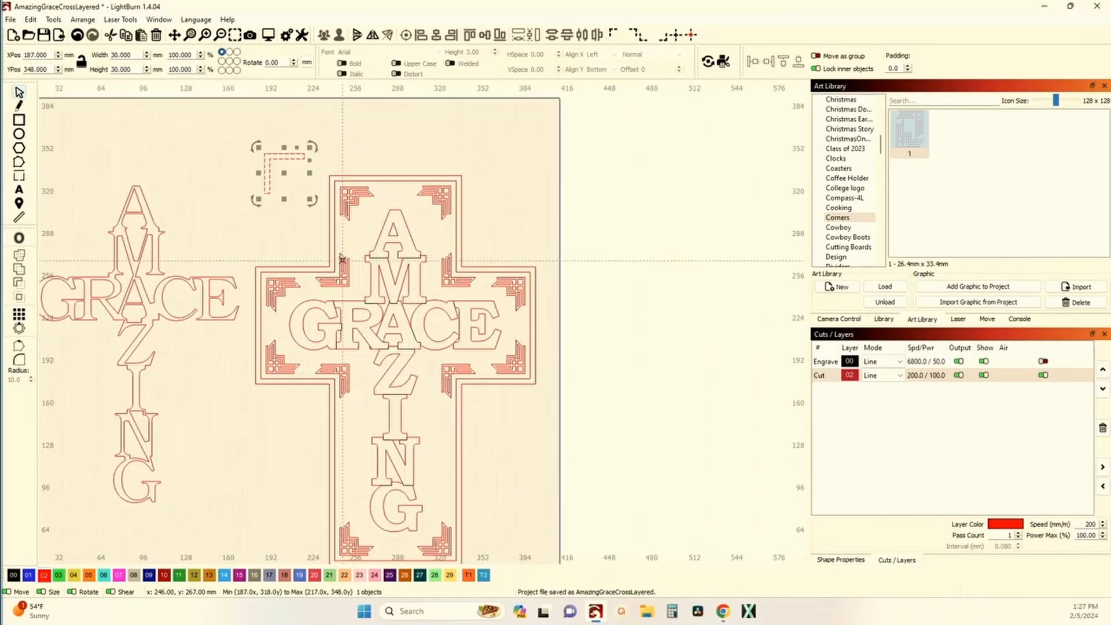
{"action": "scroll", "coordinate": [369, 338], "scroll_direction": "down", "scroll_amount": 2}
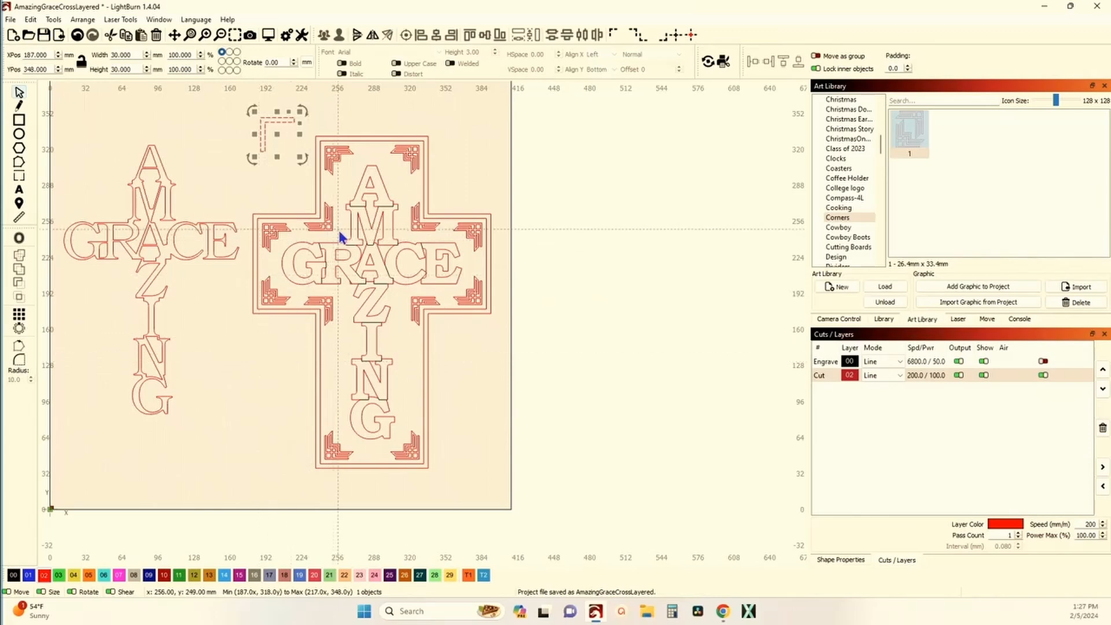
{"action": "left_click_drag", "start_coordinate": [275, 168], "coordinate": [317, 224]}
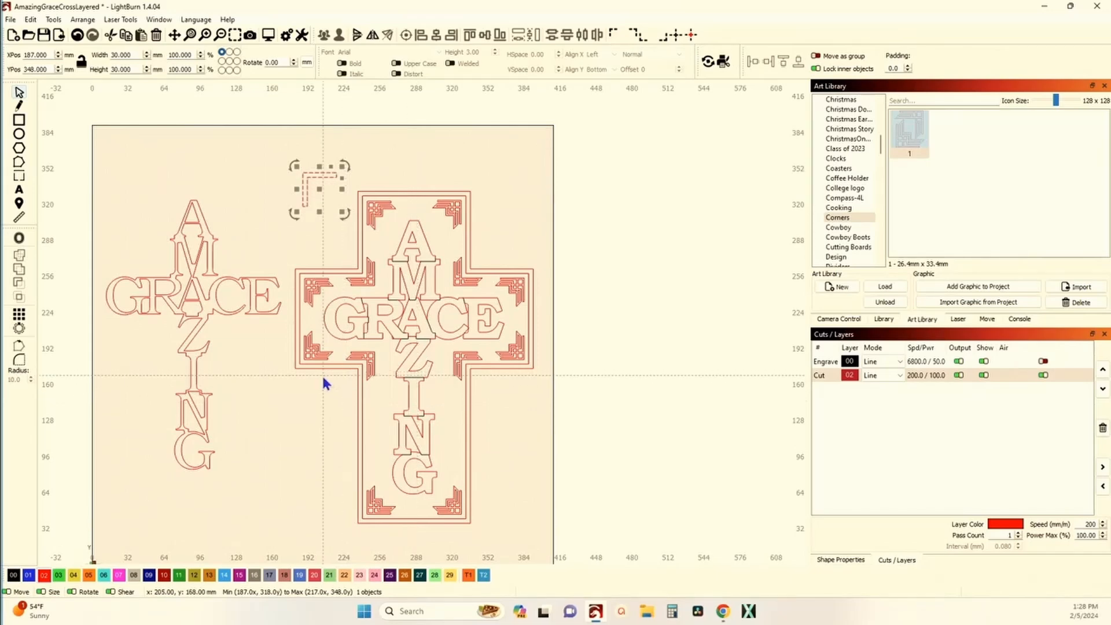
{"action": "scroll", "coordinate": [362, 356], "scroll_direction": "down", "scroll_amount": 2}
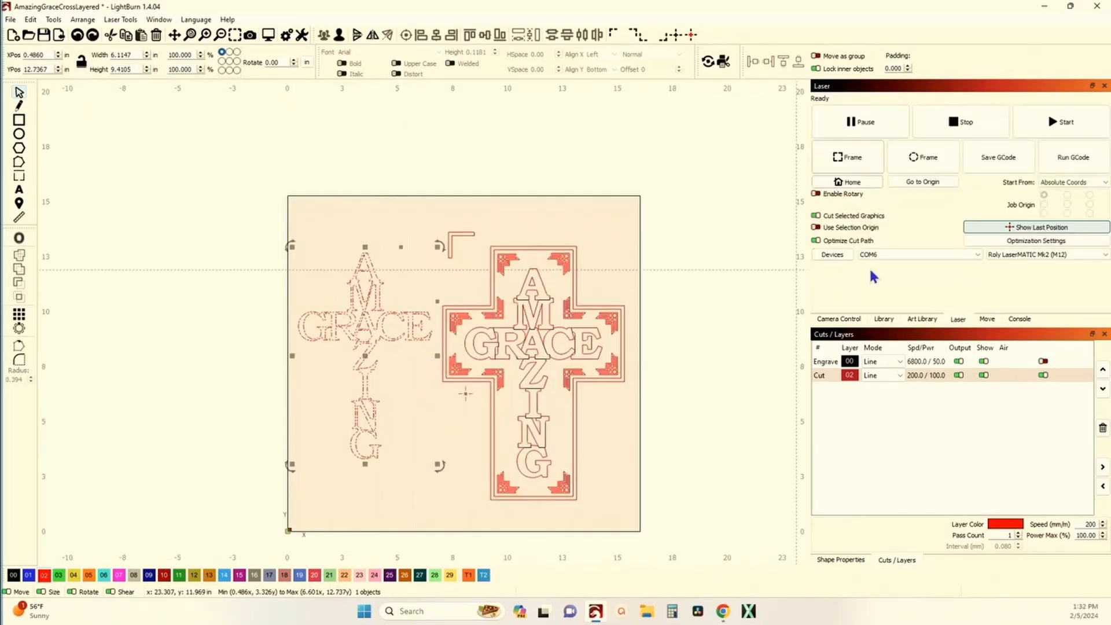
Move the laser head to the bed's far corner and update the camera overlay to show the material
{"action": "left_click", "coordinate": [840, 319]}
{"action": "left_click", "coordinate": [865, 117]}
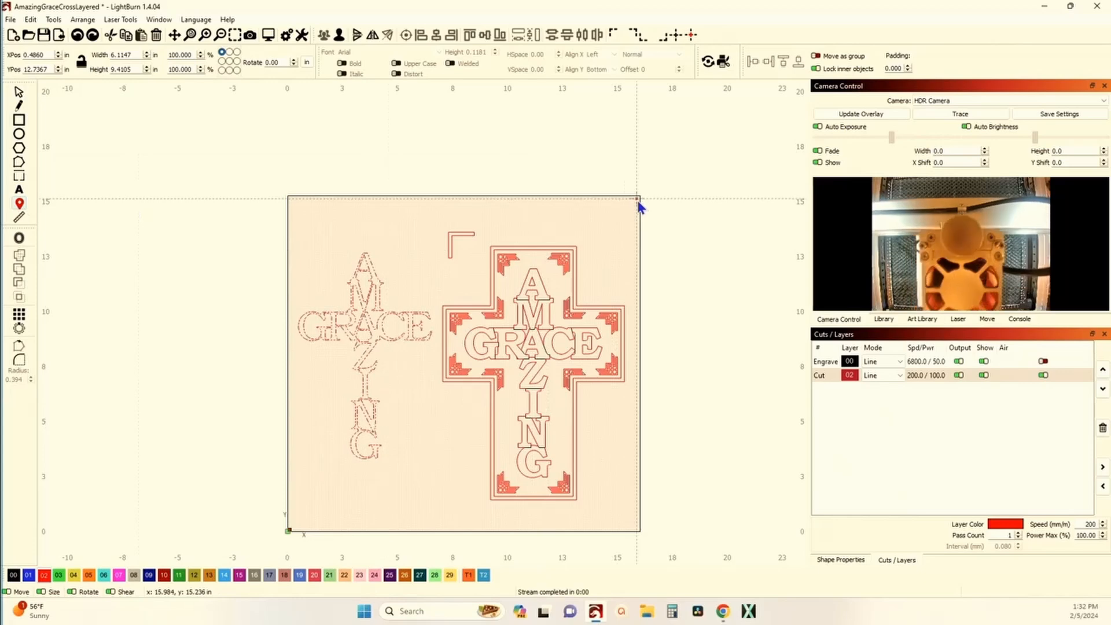
{"action": "left_click", "coordinate": [845, 114]}
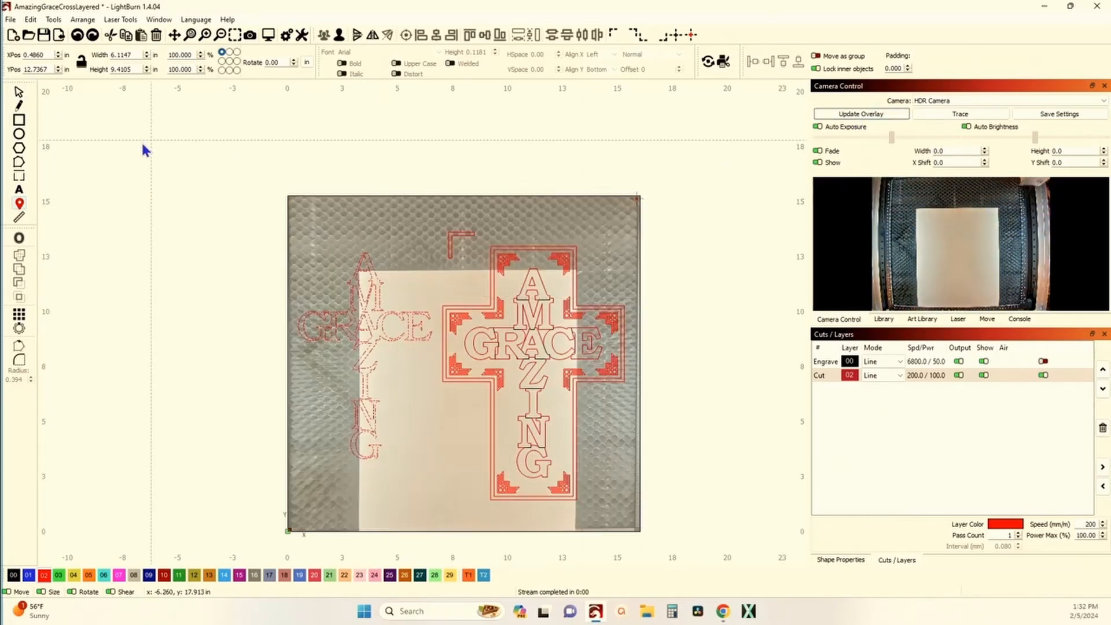
Move the separate AMAZING GRACE lettering and the L-shaped spacer off the material
{"action": "left_click", "coordinate": [363, 342]}
{"action": "scroll", "coordinate": [362, 342], "scroll_direction": "down", "scroll_amount": 1}
{"action": "left_click_drag", "start_coordinate": [362, 343], "coordinate": [181, 341]}
{"action": "left_click", "coordinate": [439, 252]}
{"action": "left_click_drag", "start_coordinate": [448, 261], "coordinate": [288, 214]}
Move the AMAZING GRACE lettering out of the cross to the empty space outside the bed
{"action": "scroll", "coordinate": [405, 382], "scroll_direction": "up", "scroll_amount": 2}
{"action": "scroll", "coordinate": [372, 231], "scroll_direction": "down", "scroll_amount": 1}
{"action": "scroll", "coordinate": [457, 243], "scroll_direction": "up", "scroll_amount": 1}
{"action": "left_click", "coordinate": [437, 243]}
{"action": "scroll", "coordinate": [436, 243], "scroll_direction": "down", "scroll_amount": 1}
{"action": "left_click_drag", "start_coordinate": [437, 256], "coordinate": [124, 184]}
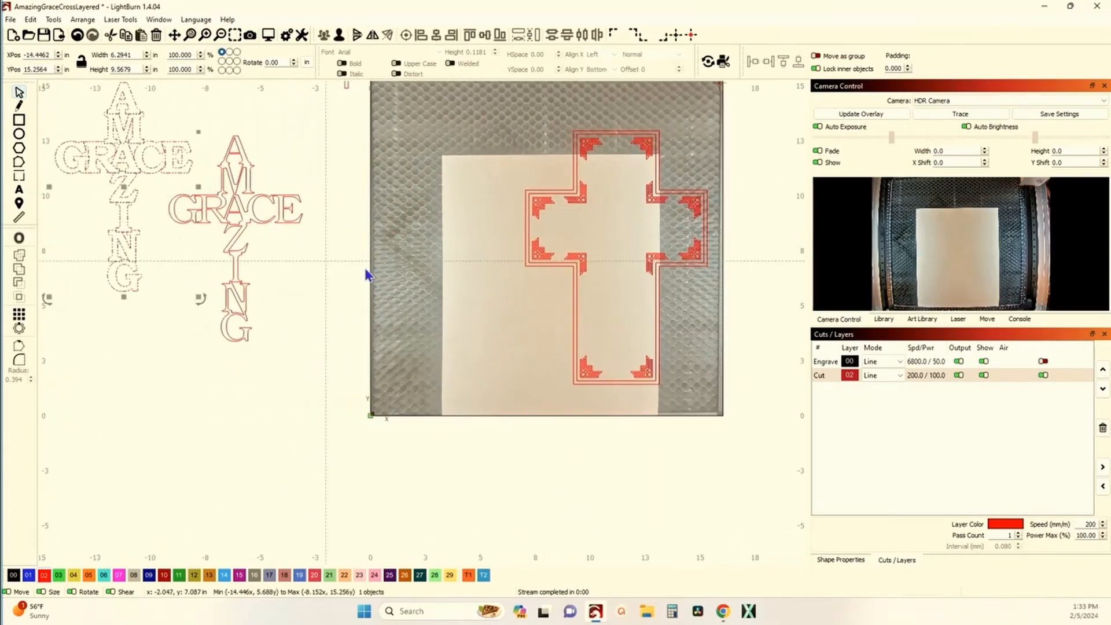
Move the smaller cross outline off the bed and position the larger cross with its ornaments on the sheet shown by the camera
{"action": "scroll", "coordinate": [278, 266], "scroll_direction": "down", "scroll_amount": 2}
{"action": "scroll", "coordinate": [423, 228], "scroll_direction": "up", "scroll_amount": 2}
{"action": "scroll", "coordinate": [423, 226], "scroll_direction": "up", "scroll_amount": 4}
{"action": "scroll", "coordinate": [423, 224], "scroll_direction": "down", "scroll_amount": 6}
{"action": "left_click", "coordinate": [191, 347]}
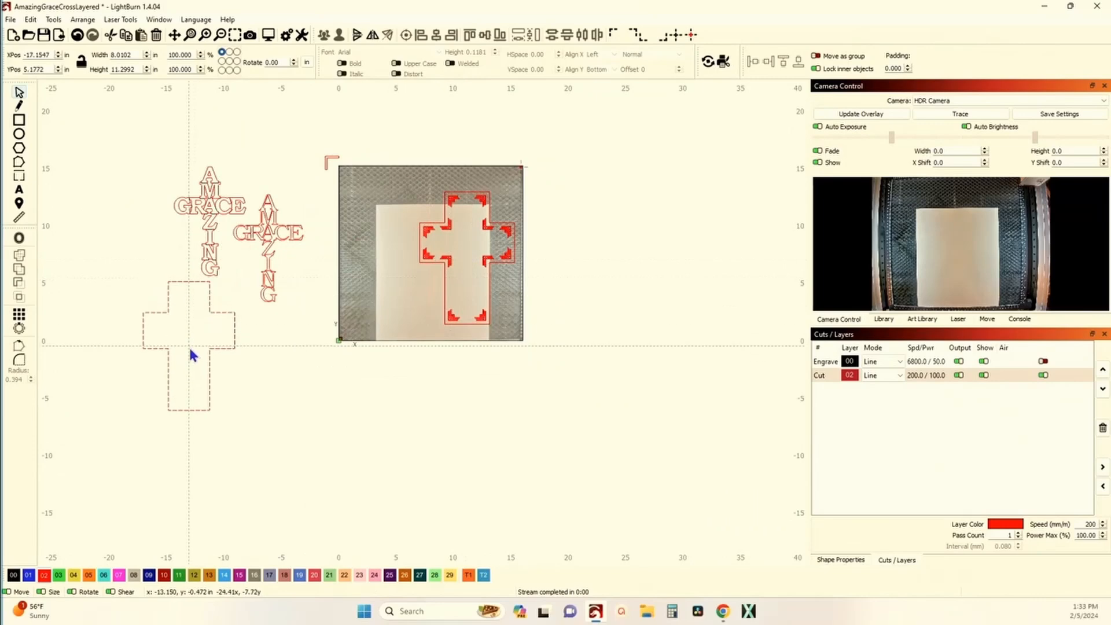
{"action": "left_click_drag", "start_coordinate": [553, 361], "coordinate": [552, 361]}
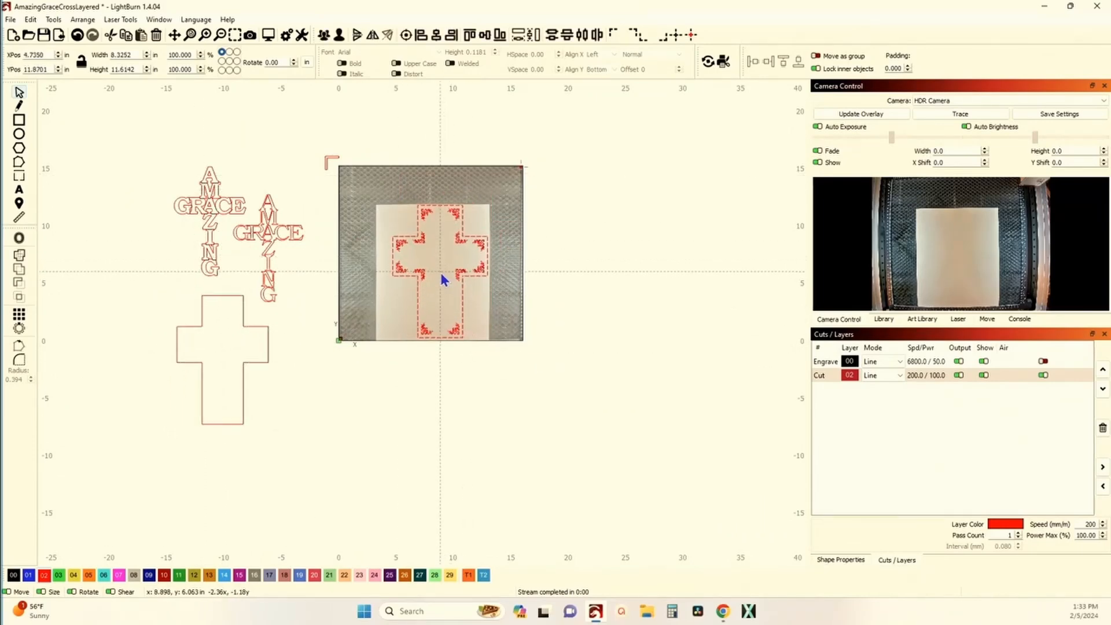
Nest four corner ornaments in two interlocking pairs in the waste area between the cross's upper arm and right arm
{"action": "scroll", "coordinate": [440, 272], "scroll_direction": "up", "scroll_amount": 4}
{"action": "left_click_drag", "start_coordinate": [440, 246], "coordinate": [546, 217]}
{"action": "scroll", "coordinate": [422, 211], "scroll_direction": "up", "scroll_amount": 4}
{"action": "left_click_drag", "start_coordinate": [441, 341], "coordinate": [518, 209]}
{"action": "left_click_drag", "start_coordinate": [528, 378], "coordinate": [546, 278]}
{"action": "left_click_drag", "start_coordinate": [122, 488], "coordinate": [522, 280]}
{"action": "left_click_drag", "start_coordinate": [548, 310], "coordinate": [427, 161]}
{"action": "scroll", "coordinate": [490, 267], "scroll_direction": "down", "scroll_amount": 2}
{"action": "scroll", "coordinate": [376, 280], "scroll_direction": "down", "scroll_amount": 2}
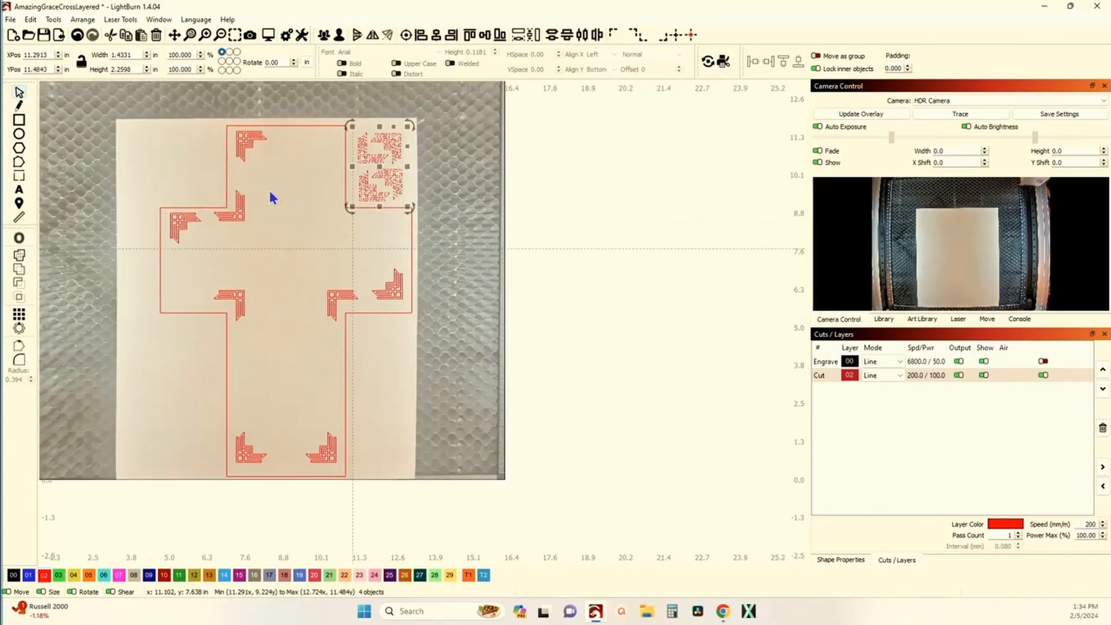
Nest four more corner ornaments in two interlocking pairs in the waste area just below the cross's right arm
{"action": "left_click", "coordinate": [250, 149]}
{"action": "mouse_move", "coordinate": [372, 347]}
{"action": "left_mouse_down"}
{"action": "mouse_move", "coordinate": [324, 457]}
{"action": "mouse_move", "coordinate": [382, 345]}
{"action": "left_mouse_up"}
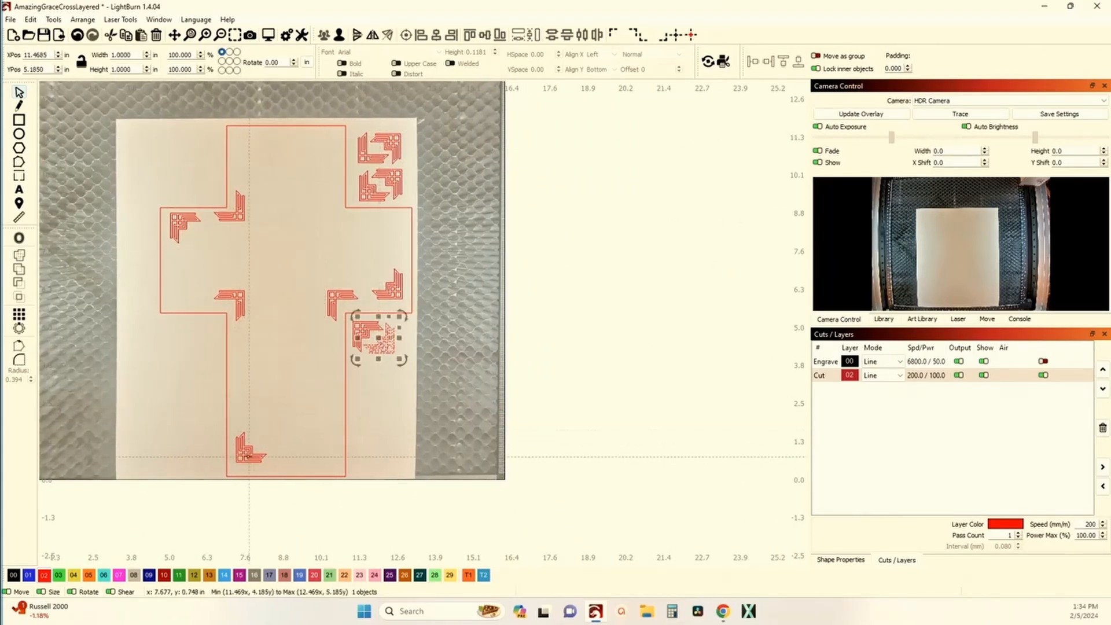
{"action": "left_click_drag", "start_coordinate": [181, 228], "coordinate": [370, 383]}
{"action": "left_click_drag", "start_coordinate": [228, 203], "coordinate": [316, 324]}
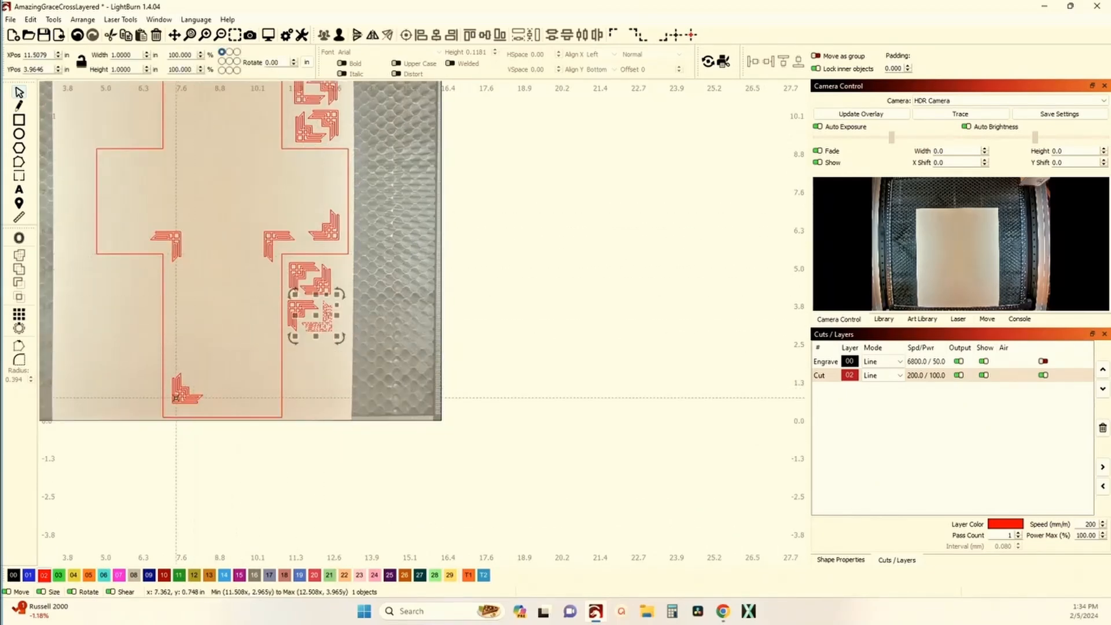
Nest the last four corner ornaments in two interlocking pairs beside the cross's lower stem
{"action": "left_click", "coordinate": [277, 242]}
{"action": "left_click_drag", "start_coordinate": [278, 242], "coordinate": [307, 360]}
{"action": "left_click", "coordinate": [321, 225]}
{"action": "left_click_drag", "start_coordinate": [321, 225], "coordinate": [319, 322]}
{"action": "scroll", "coordinate": [266, 401], "scroll_direction": "down", "scroll_amount": 2}
{"action": "left_click", "coordinate": [162, 168]}
{"action": "left_click_drag", "start_coordinate": [161, 168], "coordinate": [324, 322]}
{"action": "left_click", "coordinate": [185, 315]}
{"action": "left_click_drag", "start_coordinate": [185, 314], "coordinate": [310, 330]}
Move the L-shaped spacer onto the sheet, between the cross's upper arm and the uppermost pair of ornaments
{"action": "scroll", "coordinate": [396, 278], "scroll_direction": "down", "scroll_amount": 2}
{"action": "scroll", "coordinate": [397, 278], "scroll_direction": "down", "scroll_amount": 3}
{"action": "left_click", "coordinate": [471, 214]}
{"action": "left_click_drag", "start_coordinate": [477, 211], "coordinate": [471, 217]}
{"action": "scroll", "coordinate": [471, 218], "scroll_direction": "up", "scroll_amount": 5}
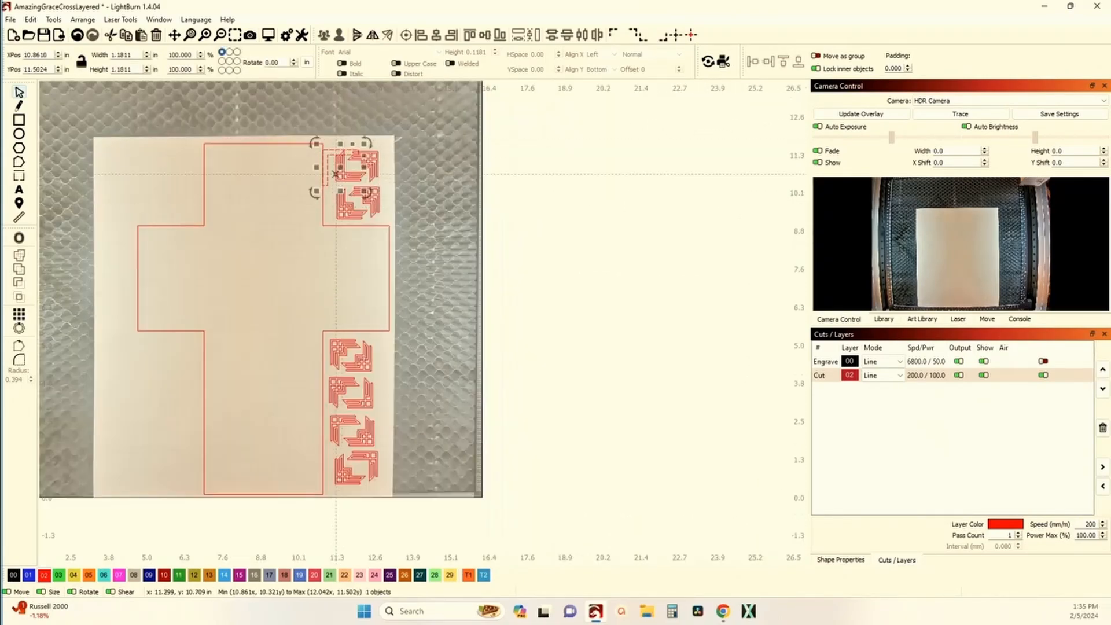
Move the L-shaped spacer around the outer corner of the lowest ornament pair, near the sheet's lower right corner
{"action": "left_click_drag", "start_coordinate": [365, 472], "coordinate": [370, 474]}
{"action": "scroll", "coordinate": [371, 493], "scroll_direction": "up", "scroll_amount": 5}
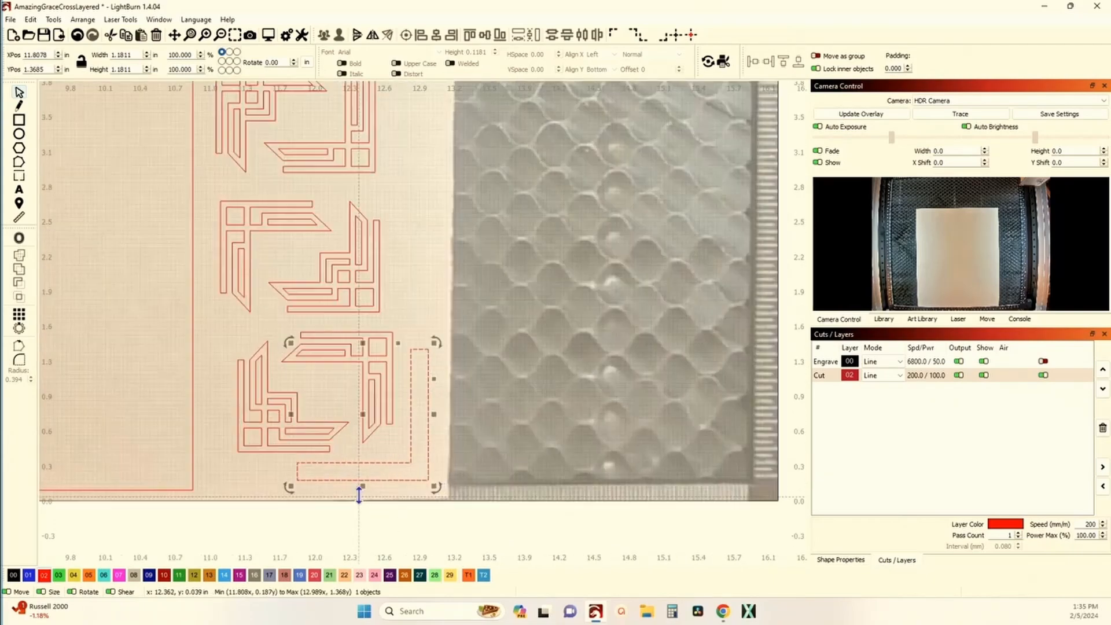
{"action": "scroll", "coordinate": [361, 493], "scroll_direction": "down", "scroll_amount": 6}
{"action": "left_click", "coordinate": [452, 337]}
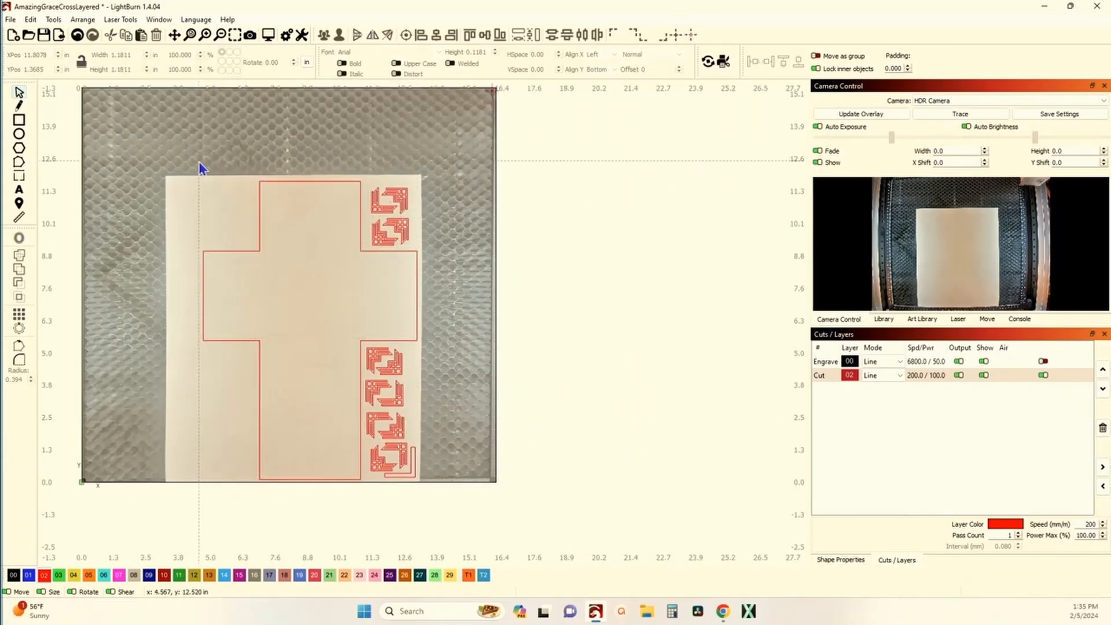
Select all the parts and run a contour frame with the laser to check their placement on the sheet
{"action": "key", "text": "ctrl+a"}
{"action": "left_click", "coordinate": [957, 319]}
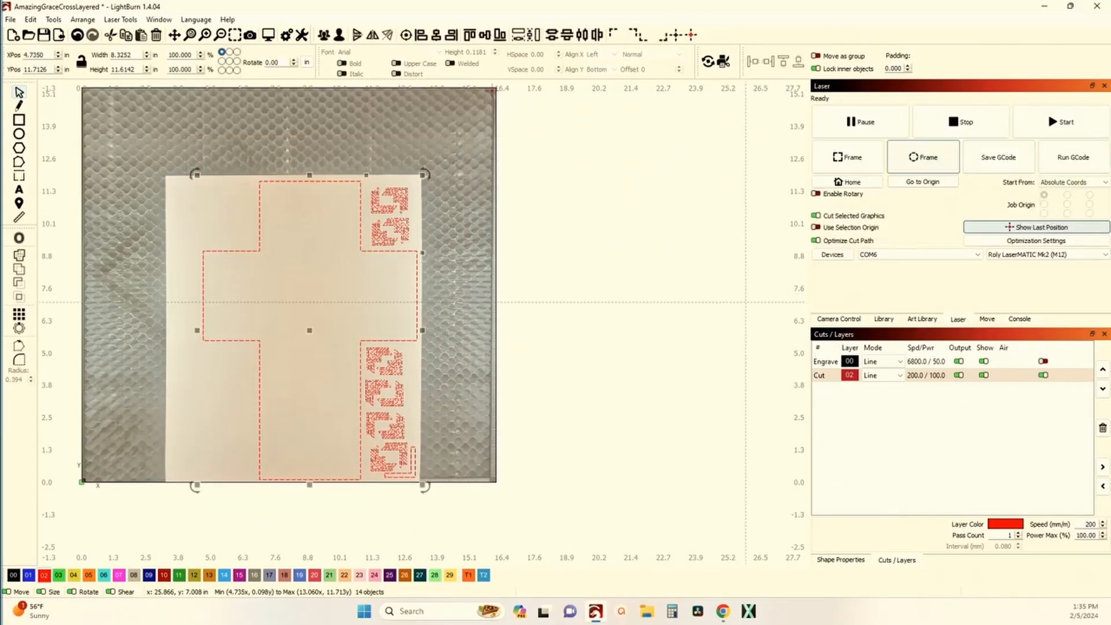
{"action": "left_click", "coordinate": [929, 158]}
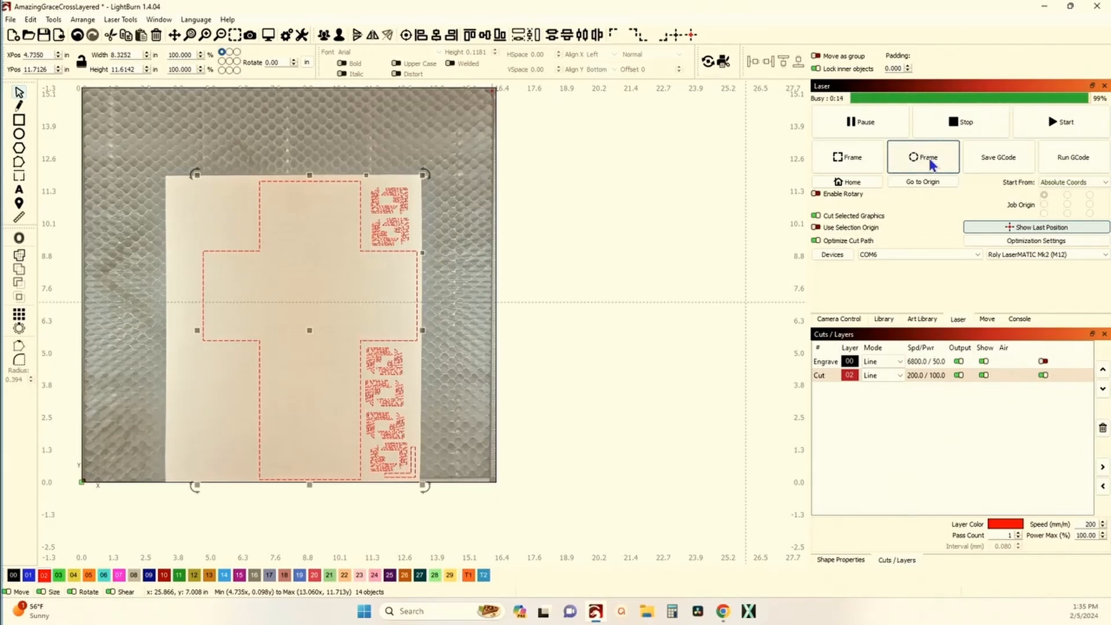
Open the Birch - Lowes 4.80mm Cut preset in the material library and accept its settings with speed 575 mm/min and maximum power 100%
{"action": "left_click", "coordinate": [883, 319]}
{"action": "left_click", "coordinate": [814, 108]}
{"action": "left_click", "coordinate": [820, 117]}
{"action": "double_click", "coordinate": [846, 130]}
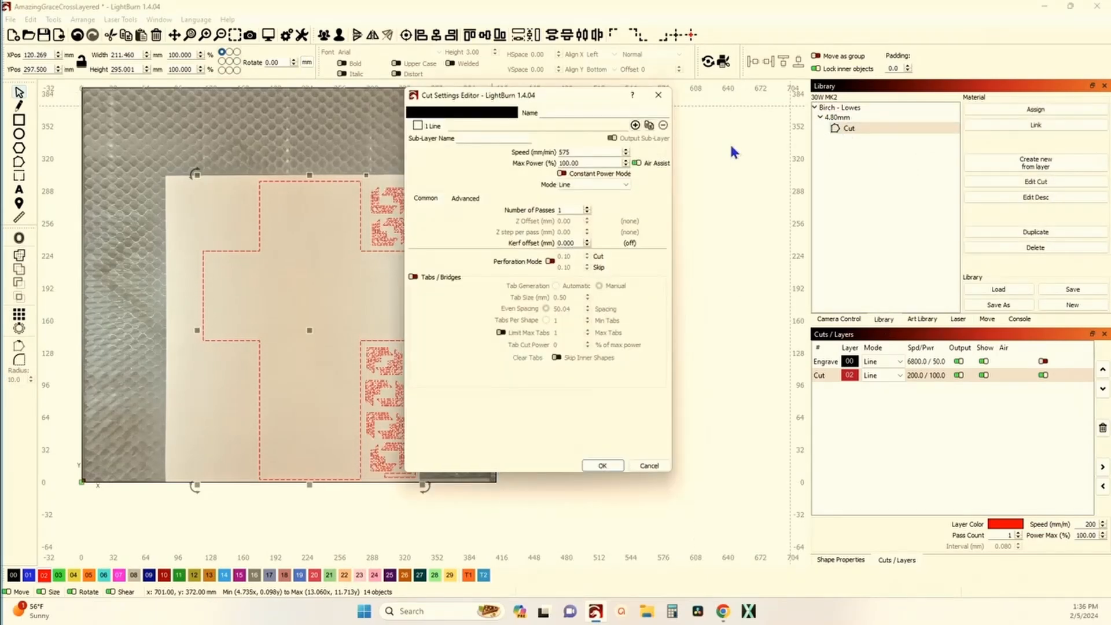
{"action": "left_click", "coordinate": [599, 467]}
Assign the Birch - Lowes 4.80mm Cut preset to the red Cut layer and bring back the laser controls
{"action": "left_click", "coordinate": [822, 376]}
{"action": "left_click", "coordinate": [1036, 111]}
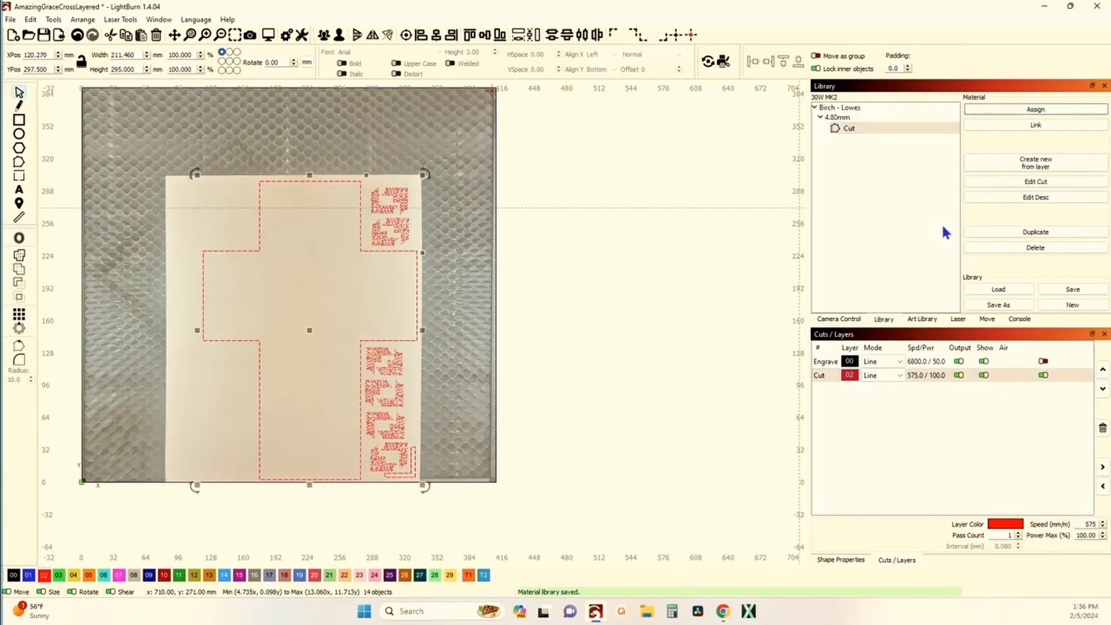
{"action": "left_click", "coordinate": [960, 321]}
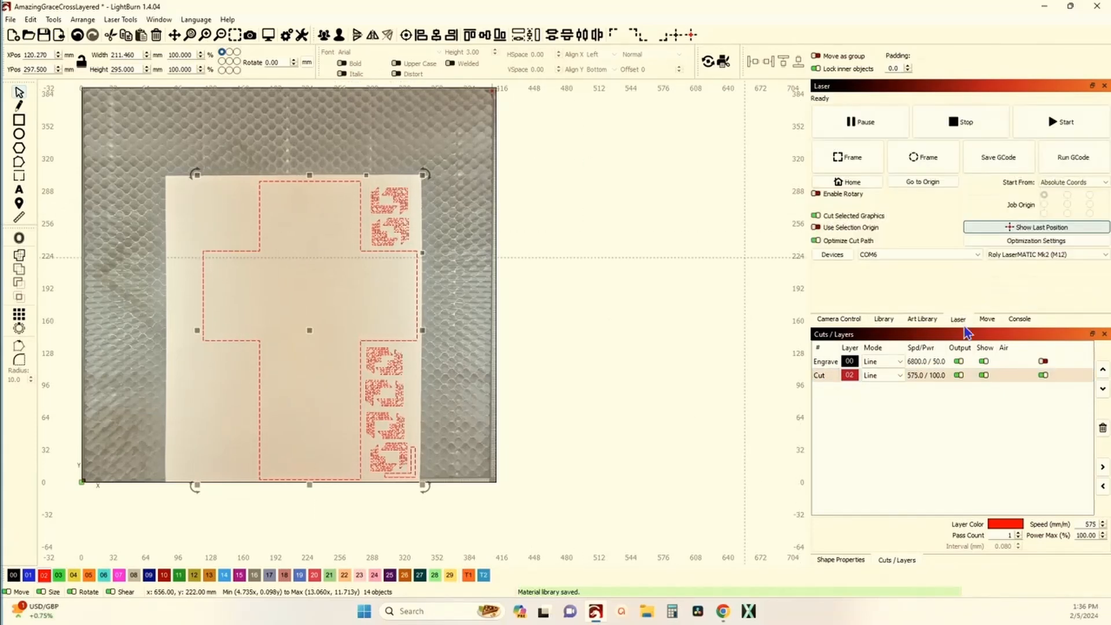